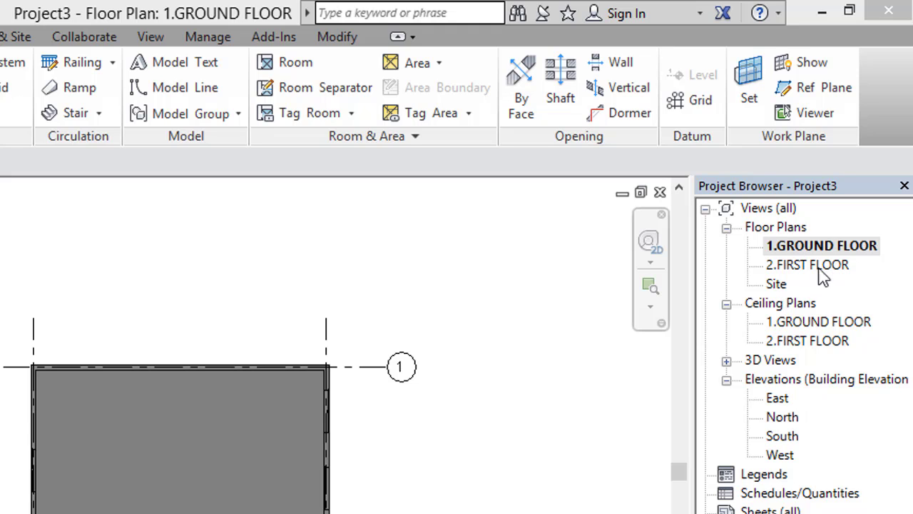
# Open the ground floor plan, centre the room, and set the visual style to Wireframe
pyautogui.doubleClick(840, 250)
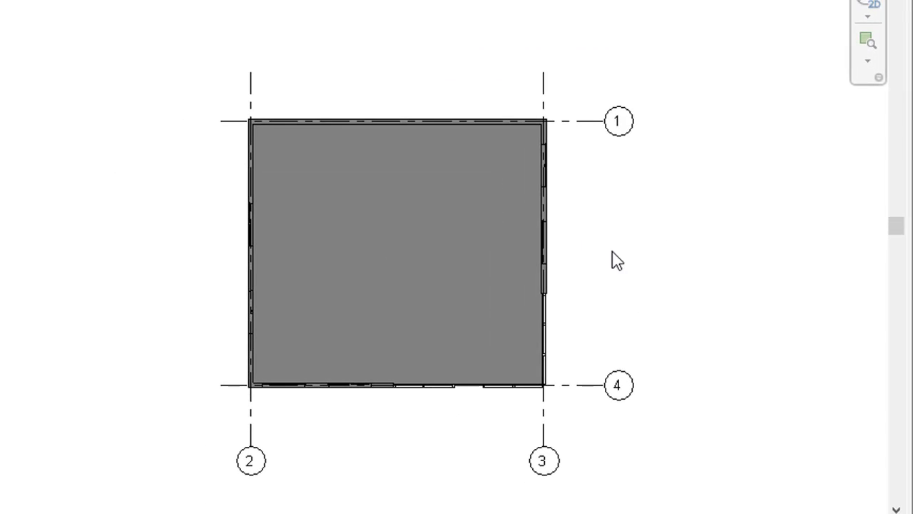
pyautogui.moveTo(602, 255); pyautogui.dragTo(630, 209, button='middle')
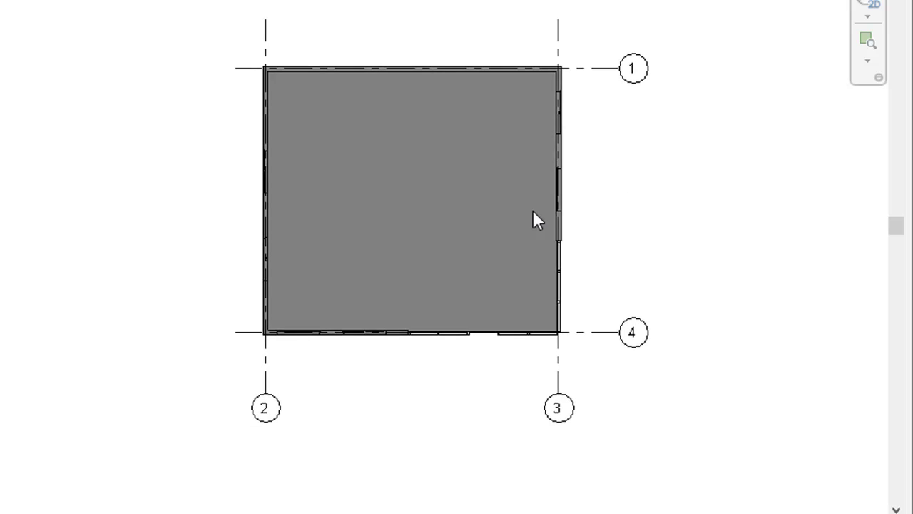
pyautogui.scroll(3, 533, 210)
pyautogui.moveTo(474, 326); pyautogui.dragTo(553, 300, button='middle')
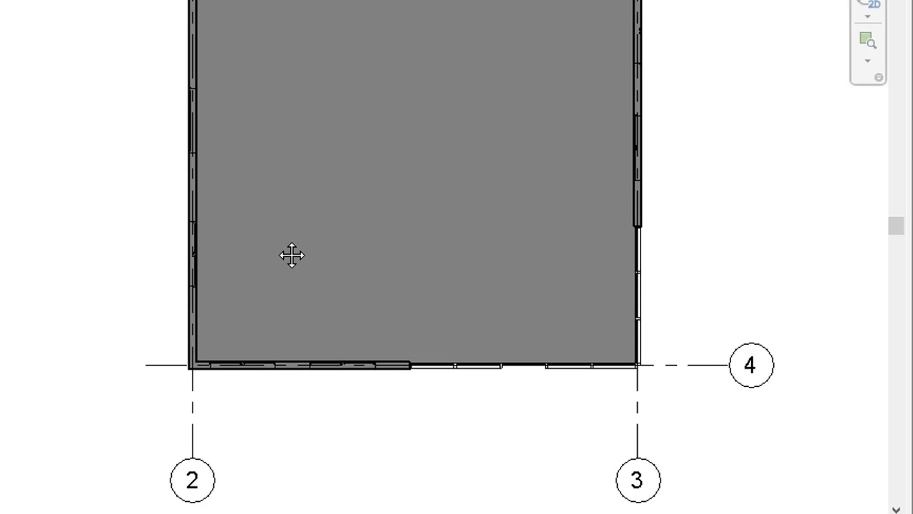
pyautogui.moveTo(291, 239); pyautogui.dragTo(286, 309, button='middle')
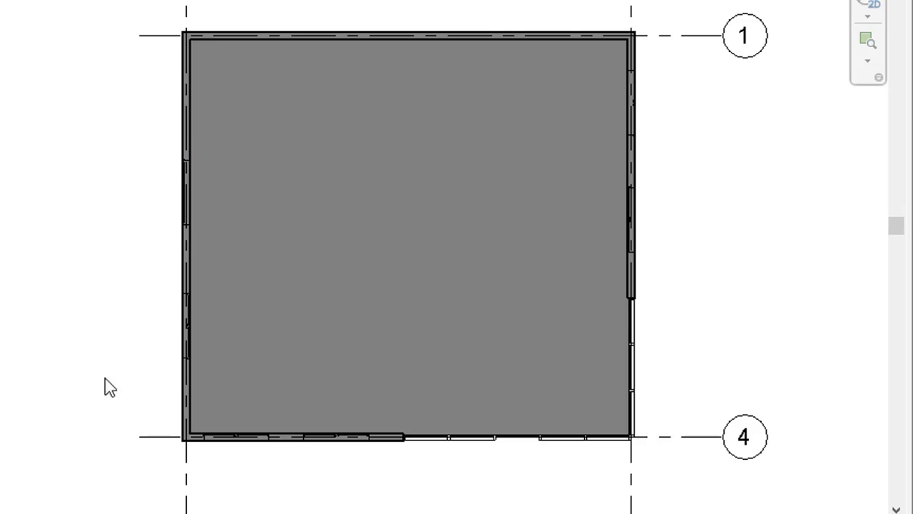
pyautogui.click(71, 513)
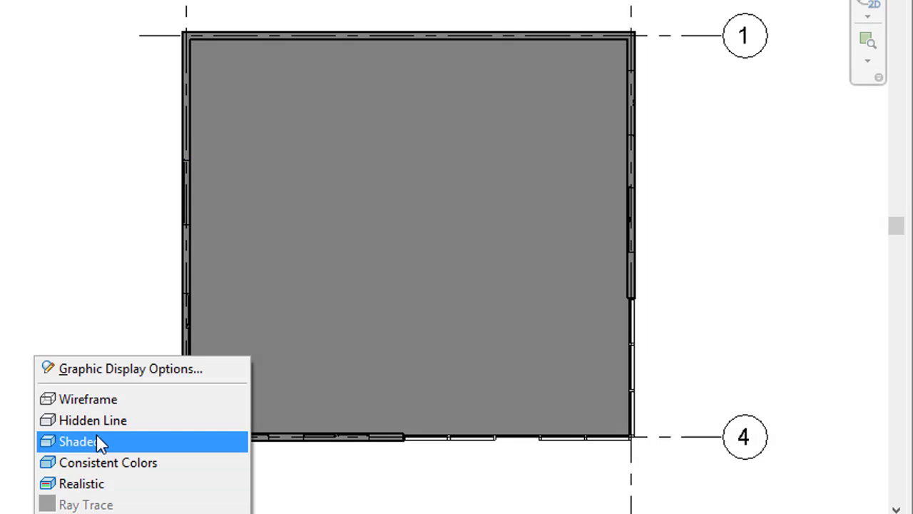
pyautogui.click(107, 399)
# Select the window in the left wall, zoom in and out around it, then deselect it
pyautogui.click(182, 335)
pyautogui.scroll(5, 182, 335)
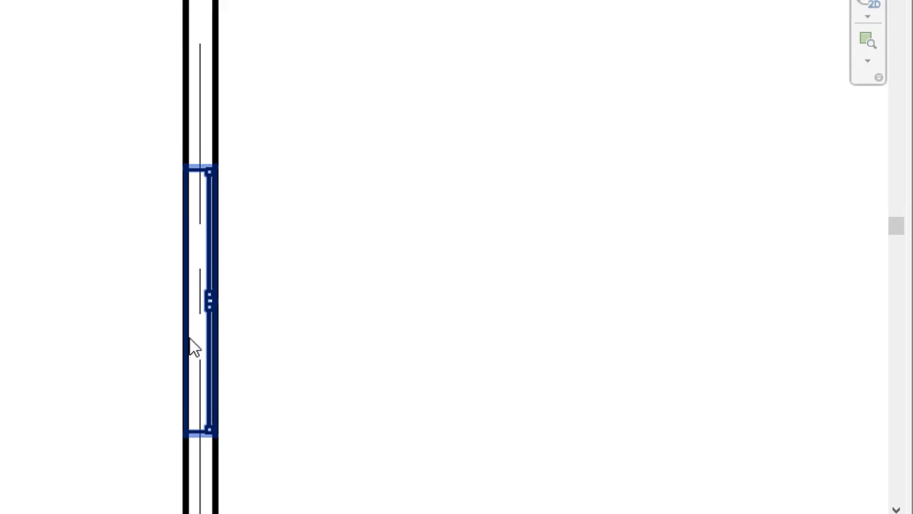
pyautogui.scroll(-4, 218, 339)
pyautogui.press('Escape')
pyautogui.scroll(-2, 334, 364)
pyautogui.scroll(5, 671, 474)
pyautogui.scroll(4, 571, 442)
pyautogui.scroll(-6, 418, 370)
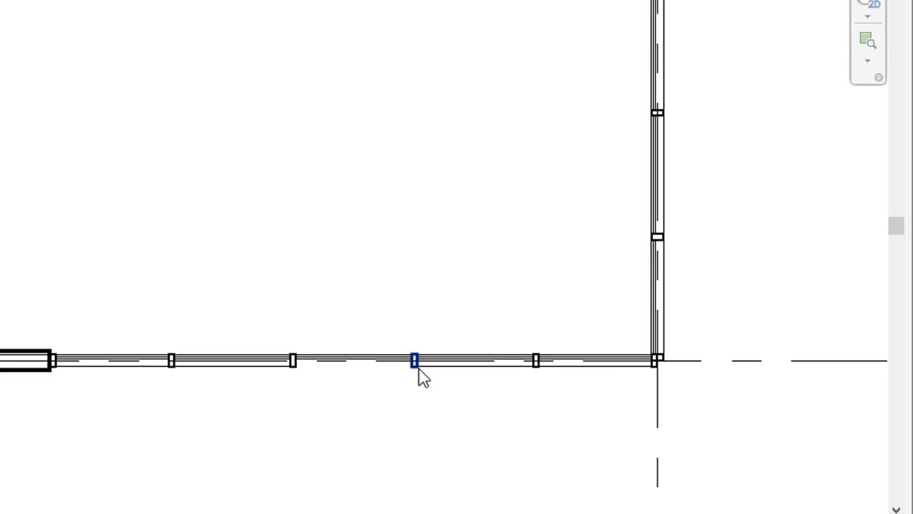
pyautogui.scroll(-3, 423, 376)
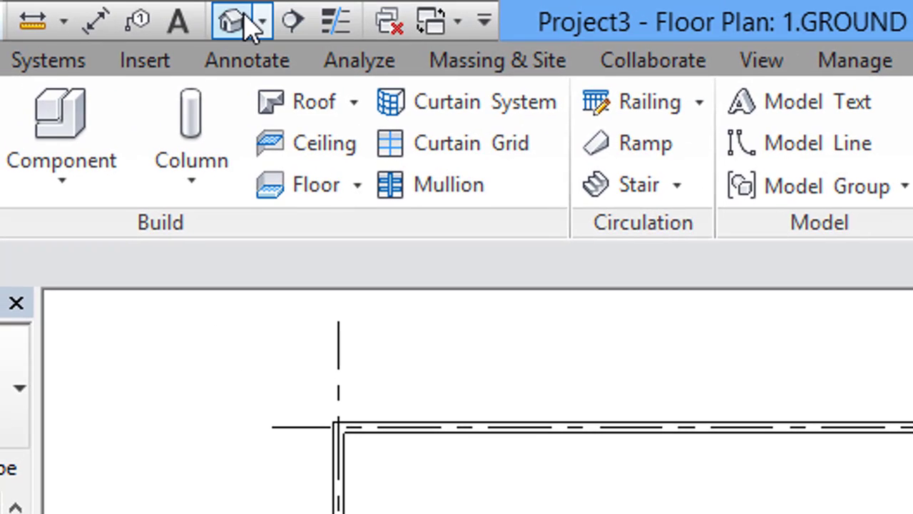
pyautogui.click(235, 21)
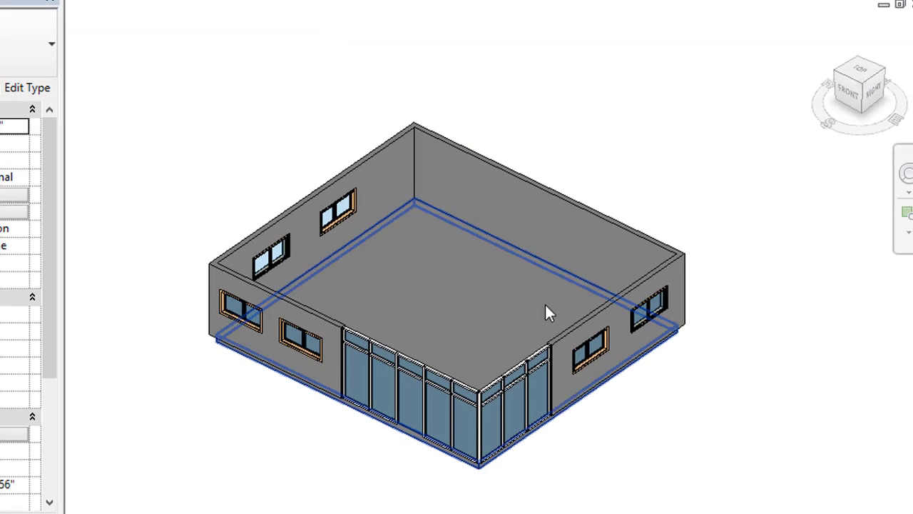
pyautogui.moveTo(849, 100)
pyautogui.mouseDown()
pyautogui.moveTo(891, 61)
pyautogui.moveTo(806, 86)
pyautogui.moveTo(810, 114)
pyautogui.moveTo(821, 85)
pyautogui.moveTo(856, 107)
pyautogui.moveTo(841, 78)
pyautogui.mouseUp()
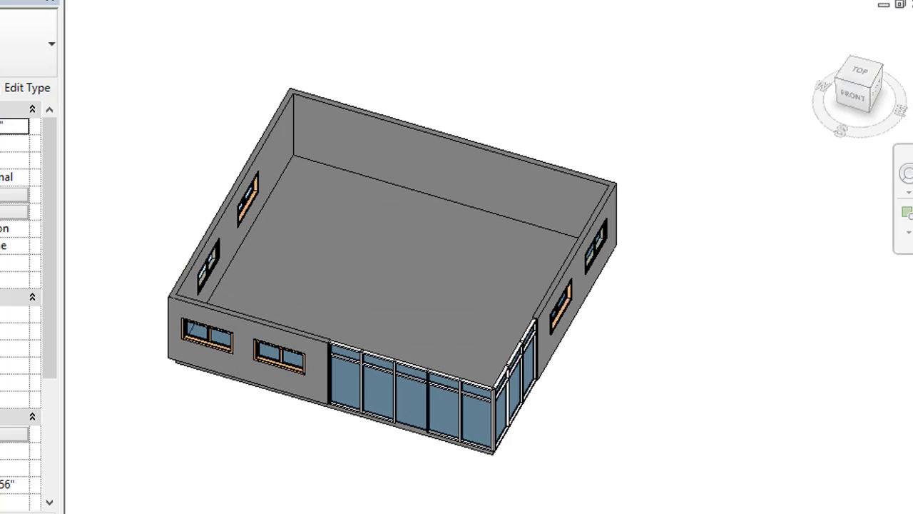
pyautogui.hotkey('ctrl', 'Tab')
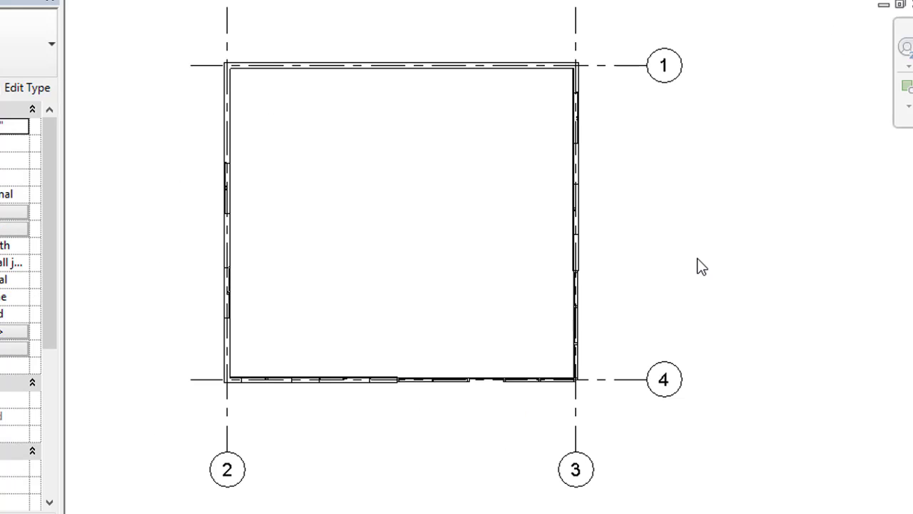
pyautogui.moveTo(701, 269); pyautogui.dragTo(877, 333, button='middle')
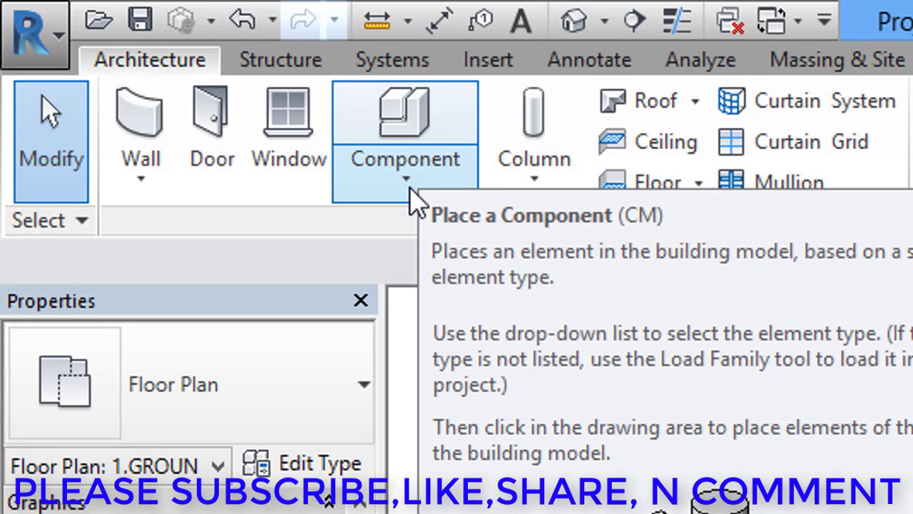
# Start Place a Component with the Desk 60" x 30" type on level 1.GROUND FLOOR
pyautogui.click(406, 182)
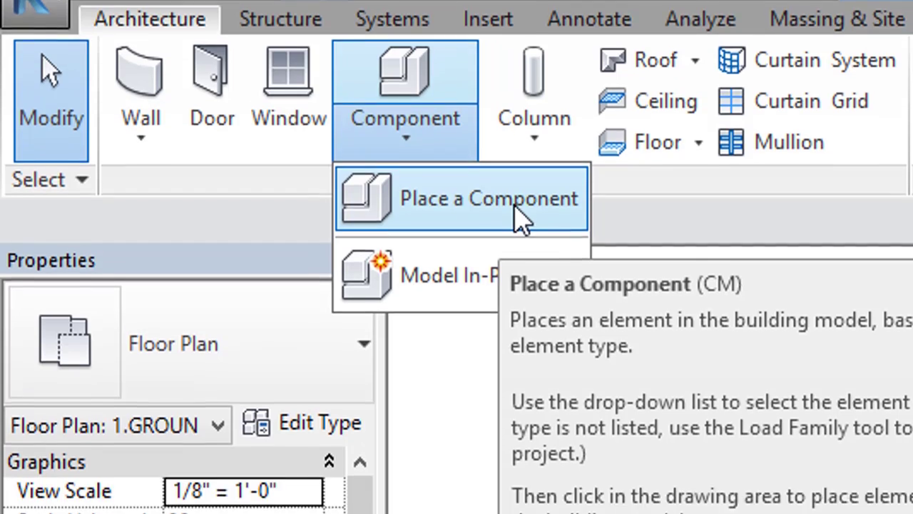
pyautogui.click(519, 258)
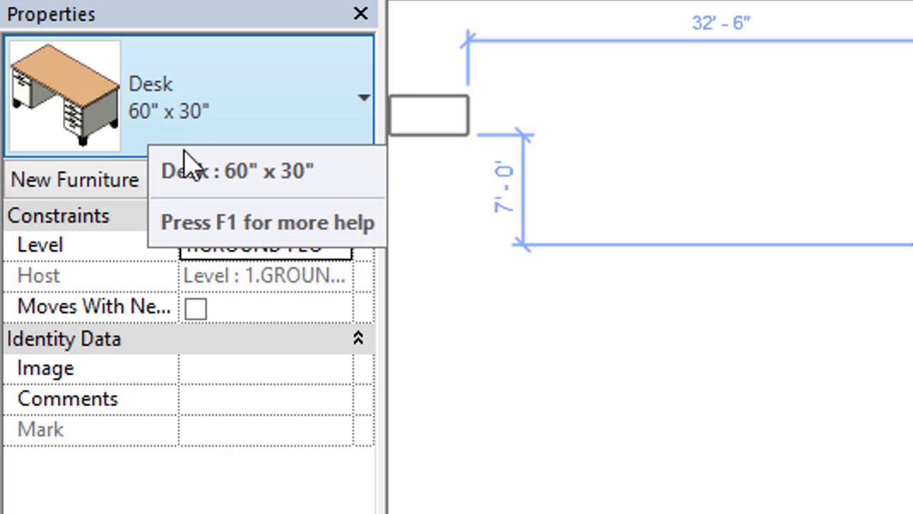
# Place one 60" x 30" desk near the room's upper-left corner and end placement
pyautogui.moveTo(198, 148)
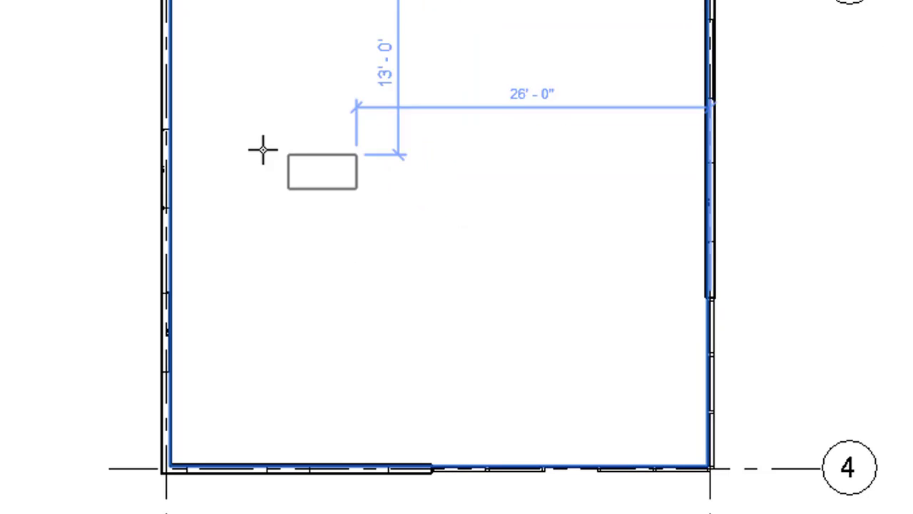
pyautogui.click(227, 120)
pyautogui.rightClick(363, 141)
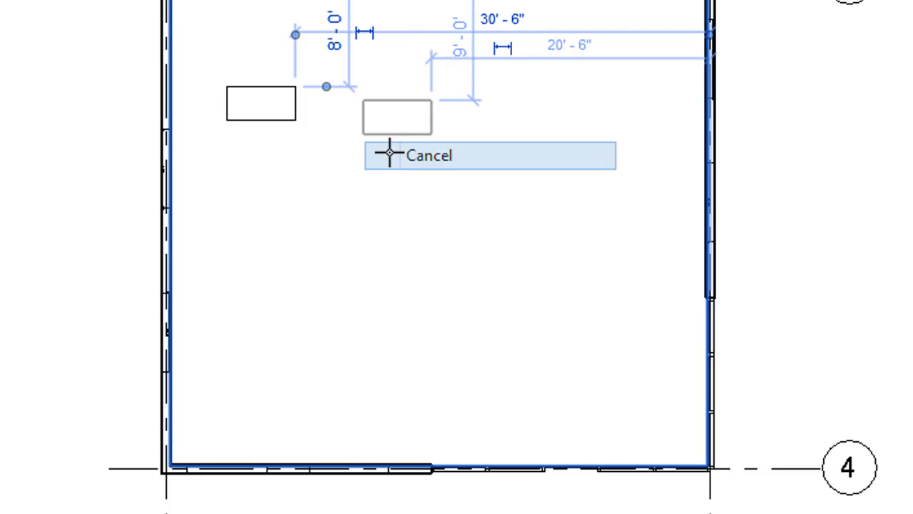
pyautogui.click(393, 155)
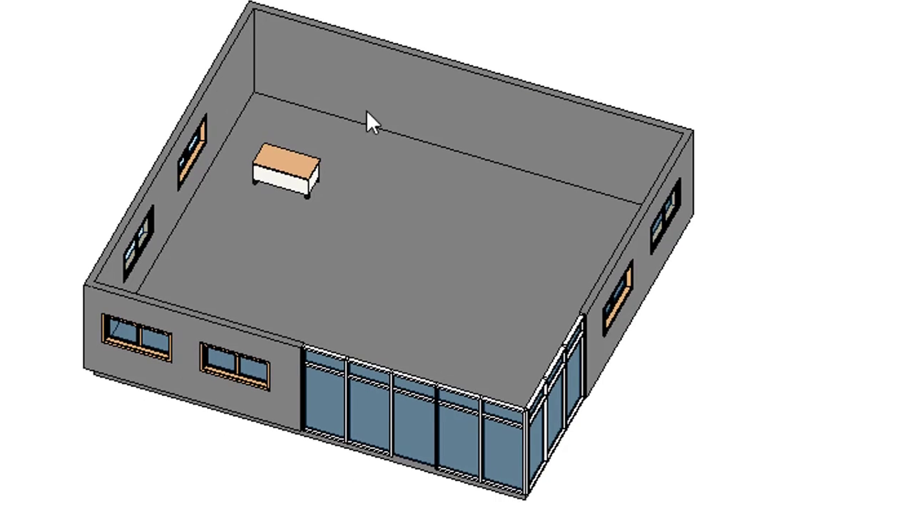
# Zoom in on the desk in 3D, then return to the ground floor plan and select it
pyautogui.scroll(5, 267, 218)
pyautogui.moveTo(225, 336); pyautogui.dragTo(227, 513, button='middle')
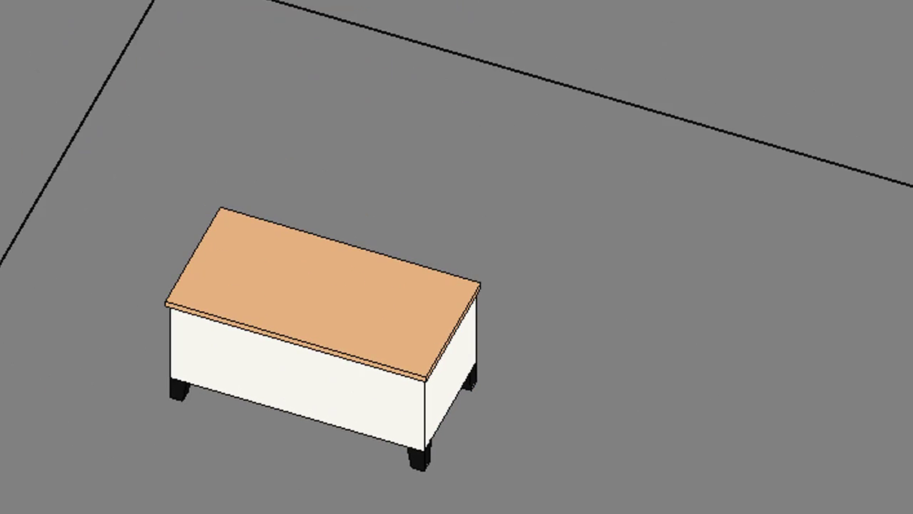
pyautogui.scroll(3, 253, 491)
pyautogui.scroll(-5, 248, 476)
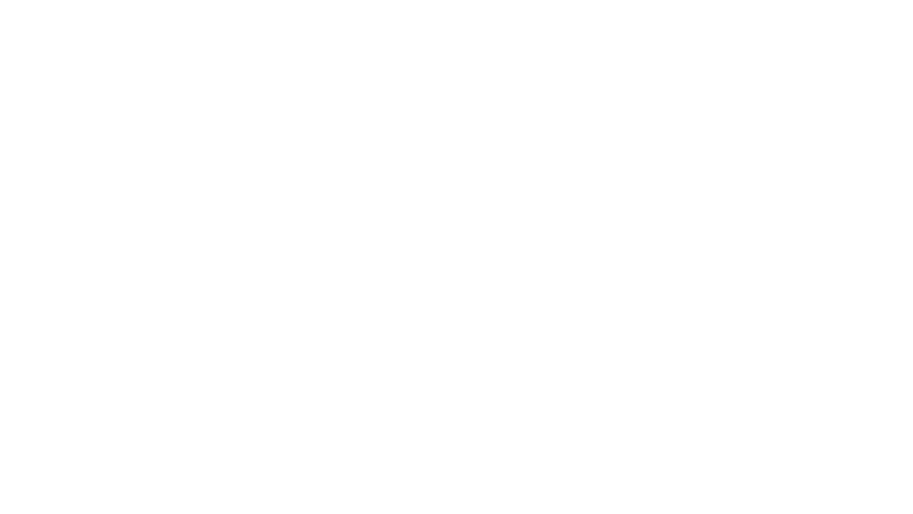
pyautogui.click(436, 215)
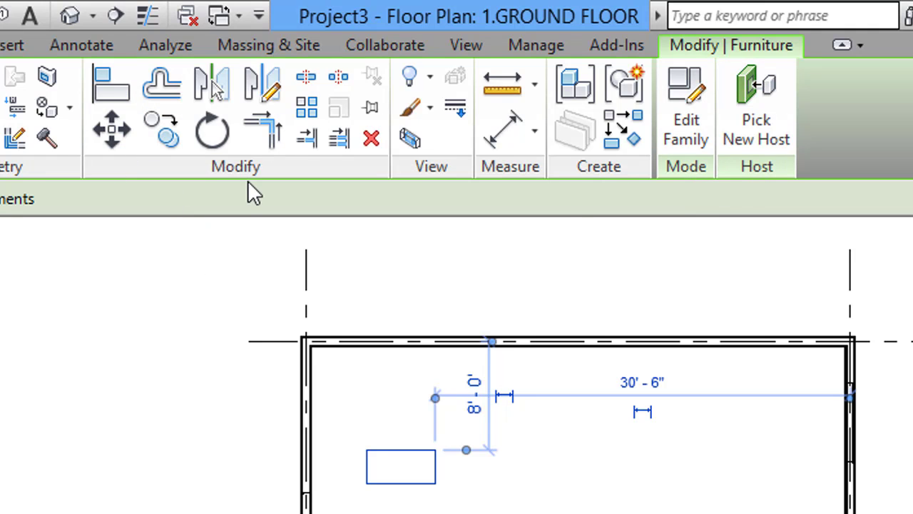
# Rotate the desk 180 degrees and zoom around it to check its orientation
pyautogui.click(226, 143)
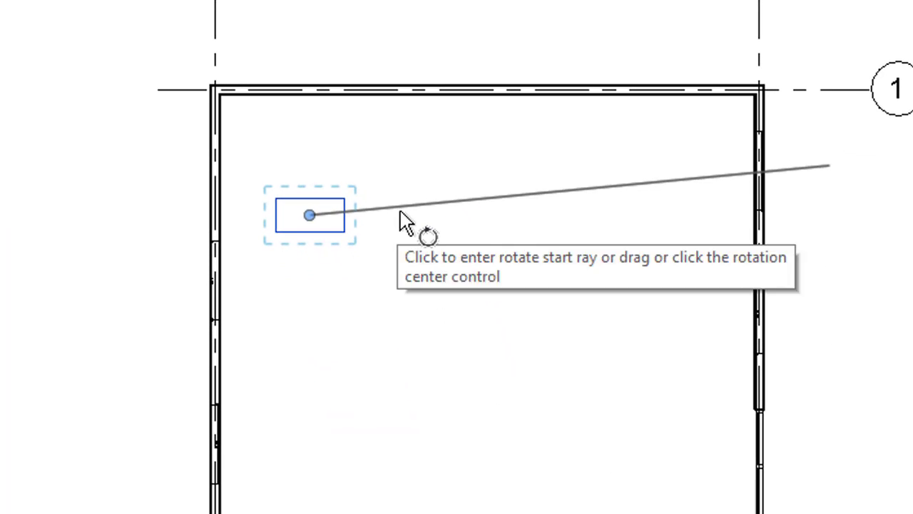
pyautogui.click(407, 226)
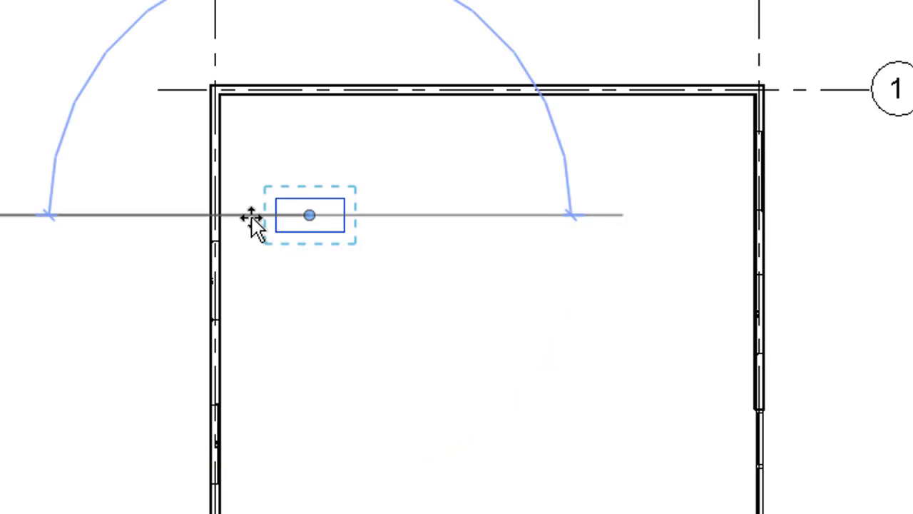
pyautogui.click(253, 219)
pyautogui.click(420, 170)
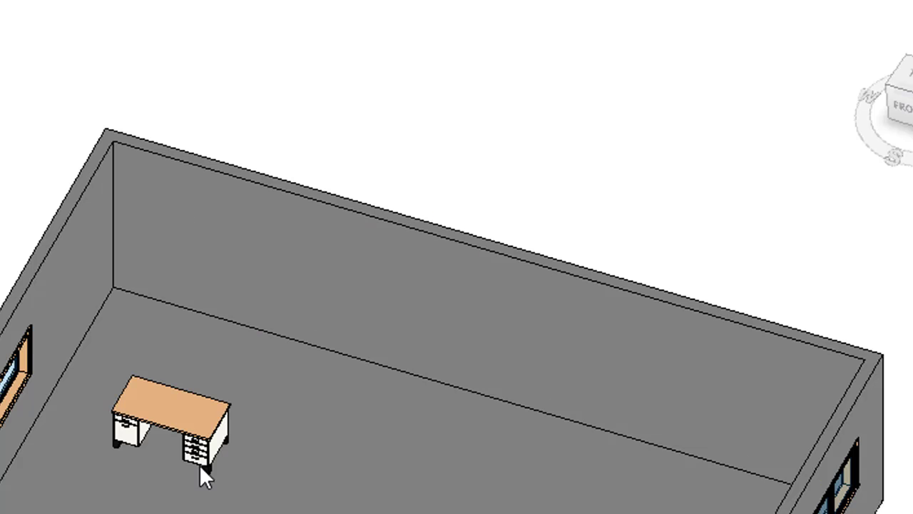
pyautogui.scroll(5, 148, 440)
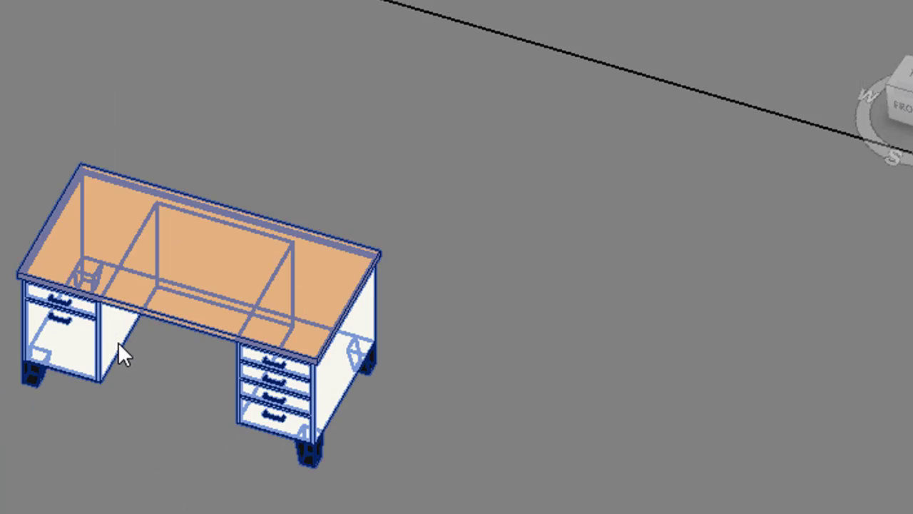
pyautogui.scroll(-2, 202, 420)
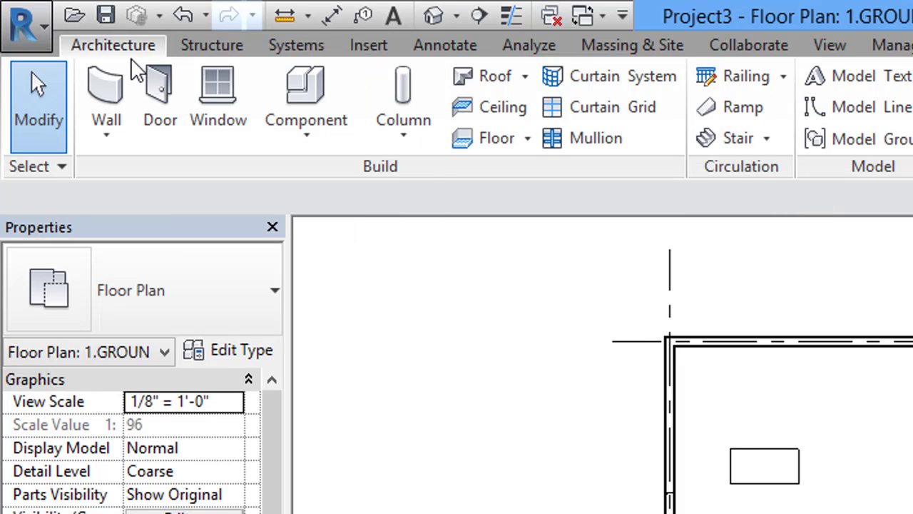
# Start Place a Component and bring up the Load Family dialog
pyautogui.click(307, 136)
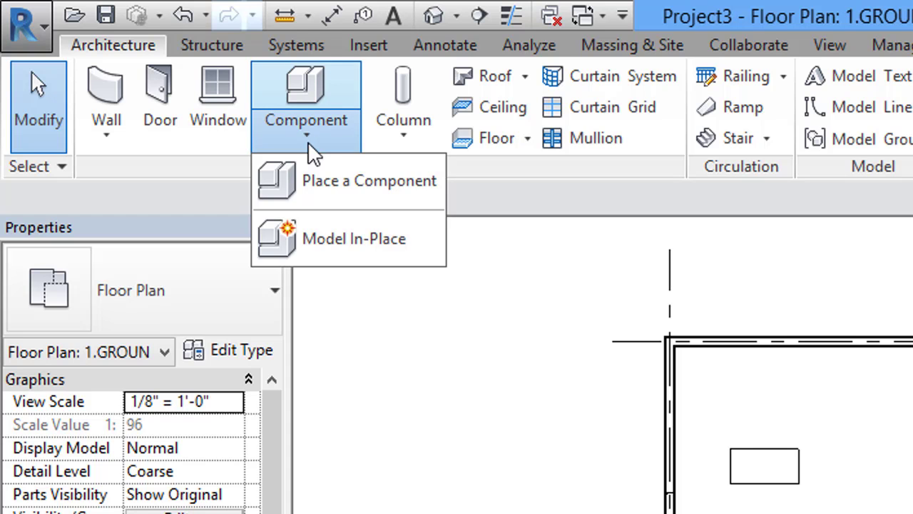
pyautogui.click(343, 179)
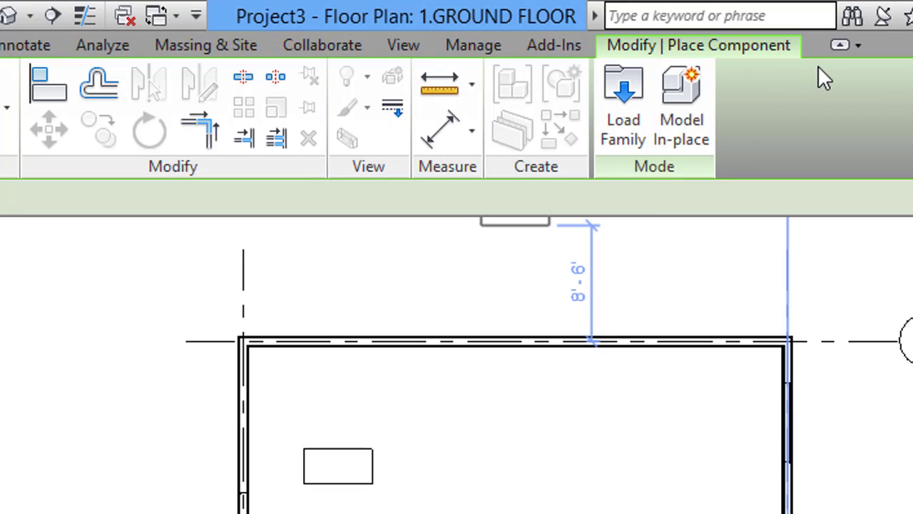
pyautogui.click(622, 138)
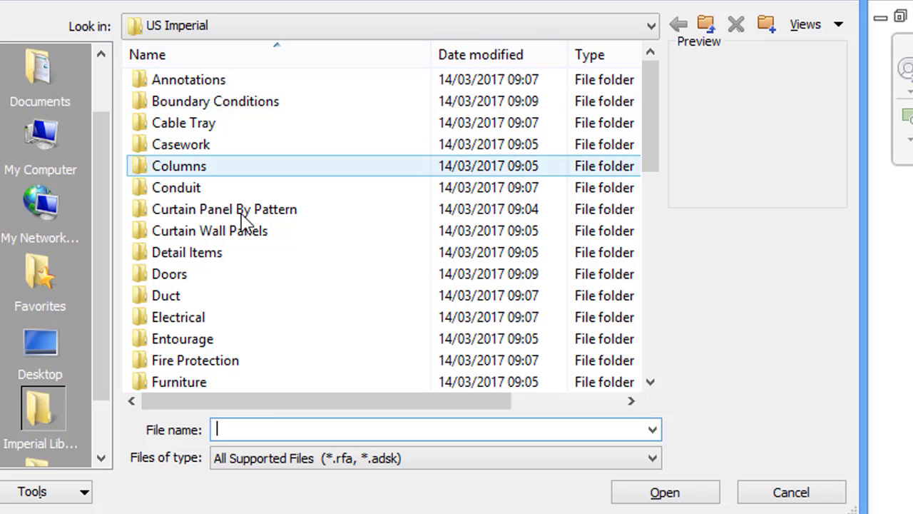
# Load the Bed-Box family from the library's Furniture > Beds folder
pyautogui.click(223, 307)
pyautogui.scroll(-2, 218, 300)
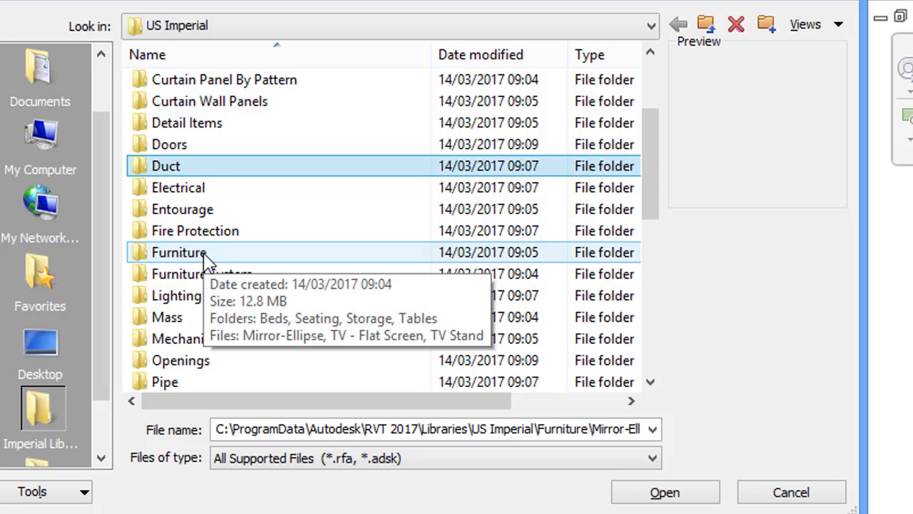
pyautogui.doubleClick(205, 258)
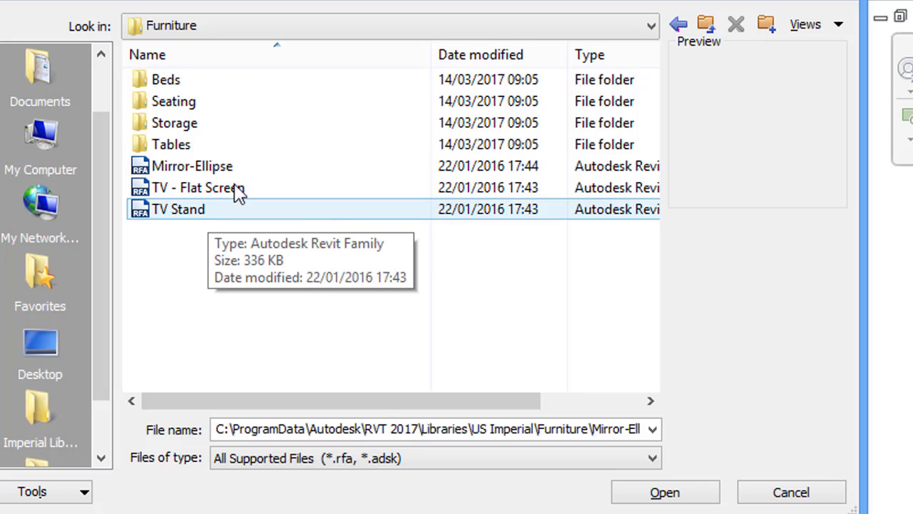
pyautogui.doubleClick(204, 84)
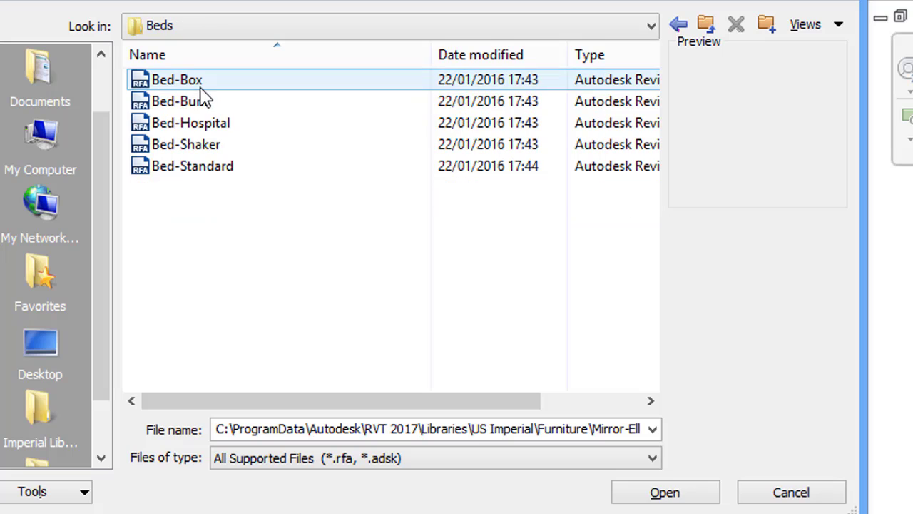
pyautogui.click(240, 88)
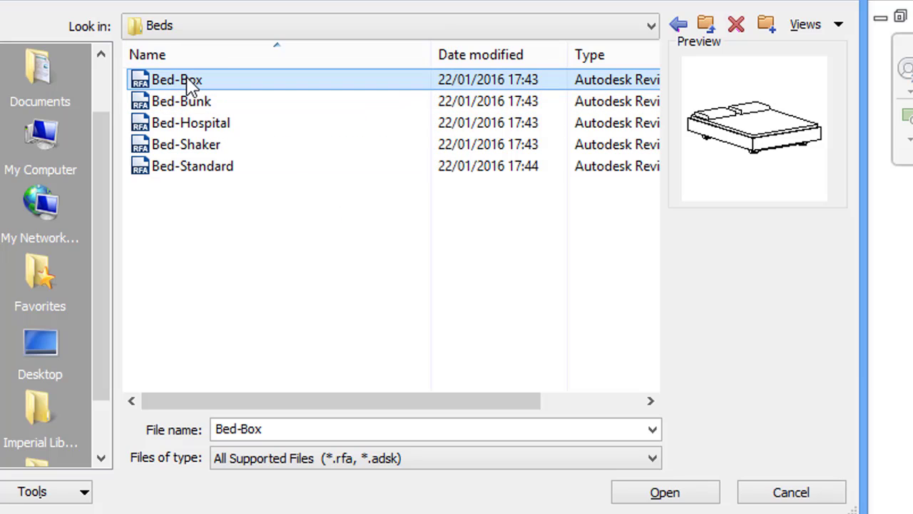
pyautogui.press('F2')
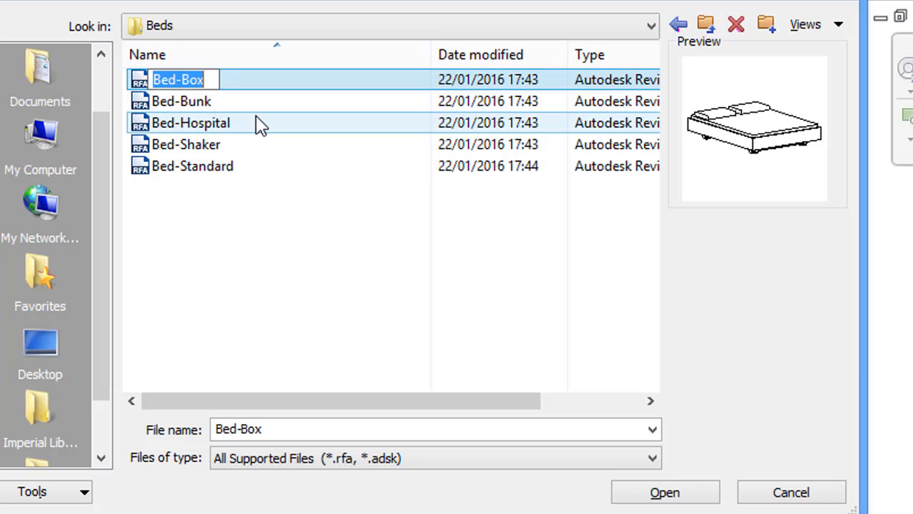
pyautogui.click(663, 496)
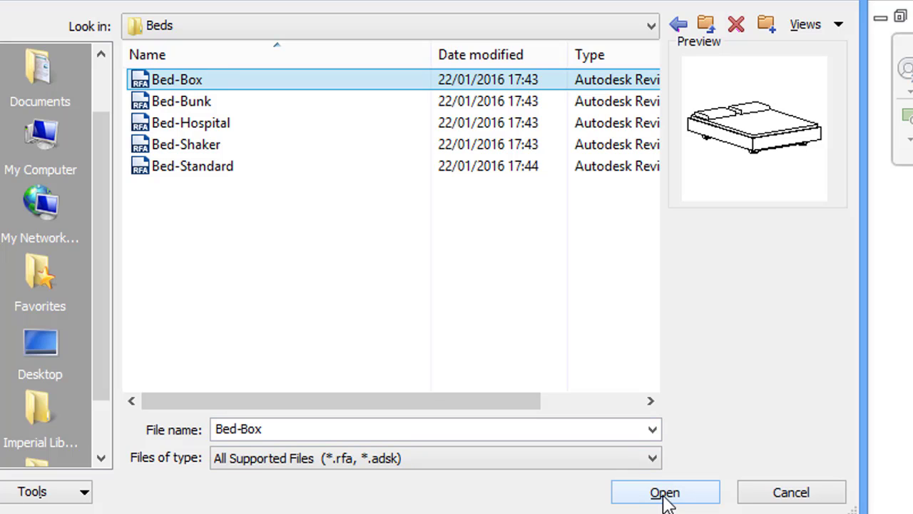
pyautogui.click(679, 492)
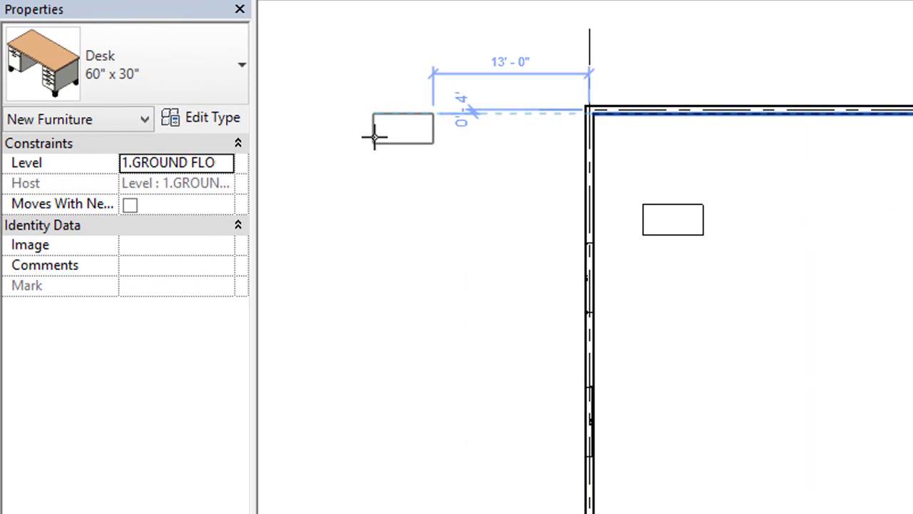
# Place a Bed-Box Queen 60" x 79" bed right of the desk, then open the 3D view
pyautogui.click(233, 81)
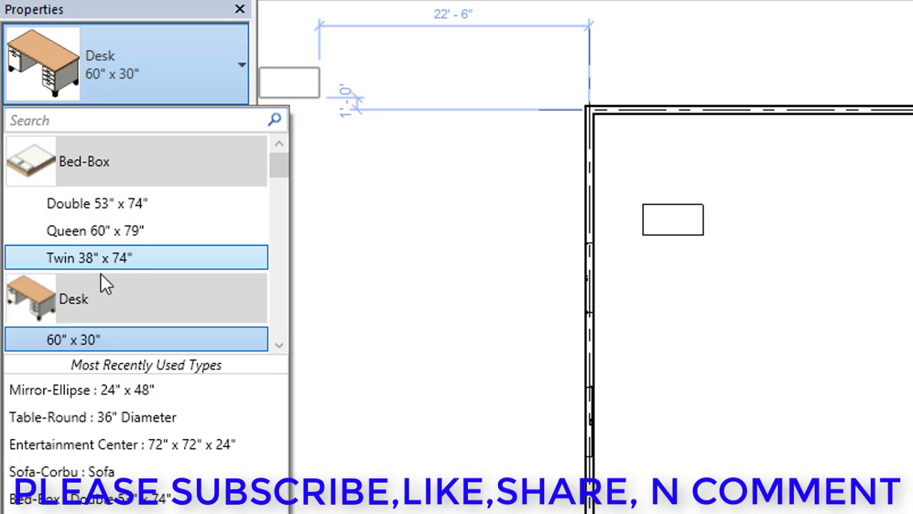
pyautogui.click(165, 232)
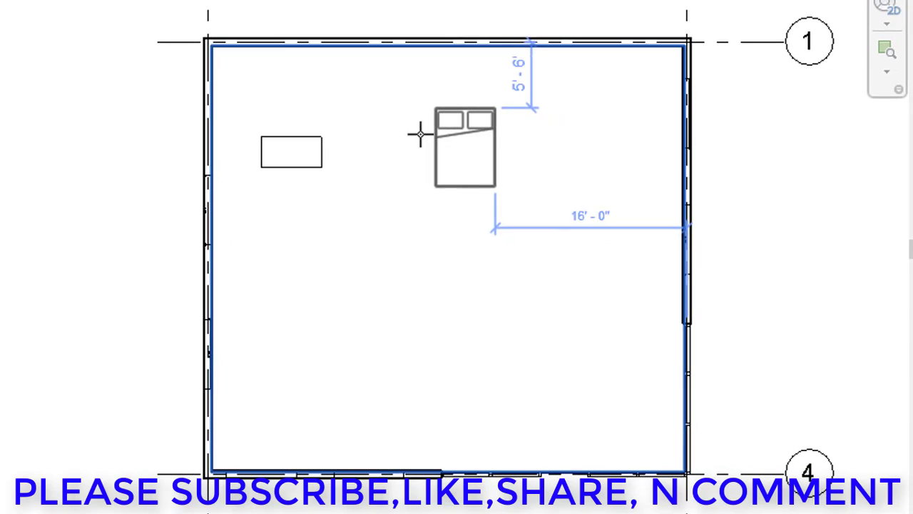
pyautogui.click(391, 152)
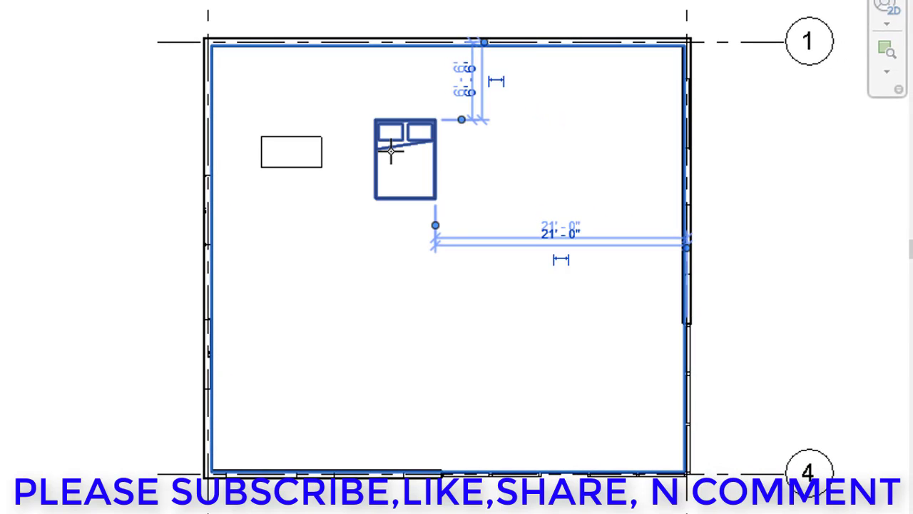
pyautogui.rightClick(528, 132)
pyautogui.click(547, 149)
pyautogui.rightClick(549, 135)
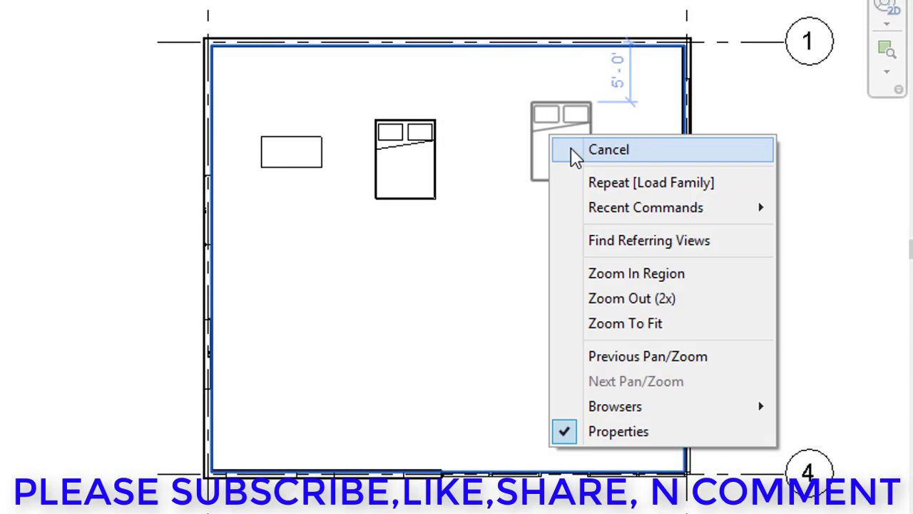
pyautogui.click(571, 146)
pyautogui.press('Escape')
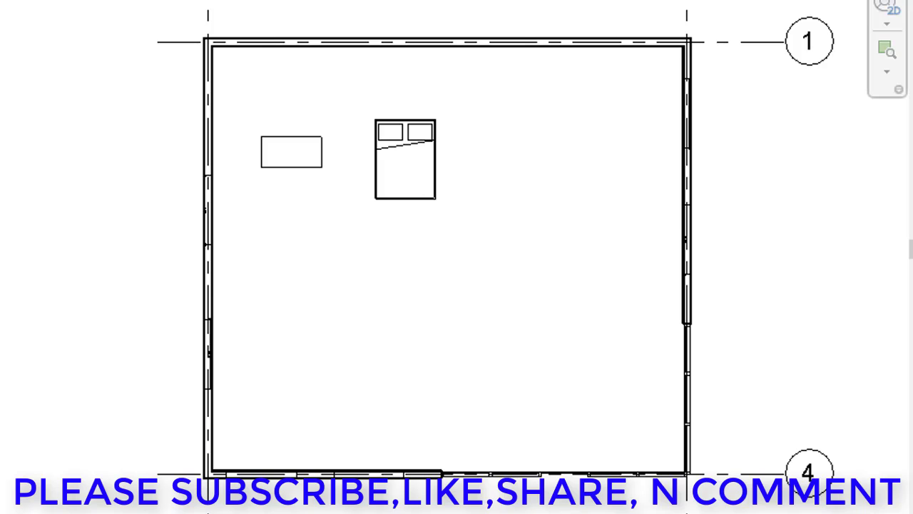
pyautogui.press('3')
pyautogui.press('d')
pyautogui.scroll(4, 500, 300)
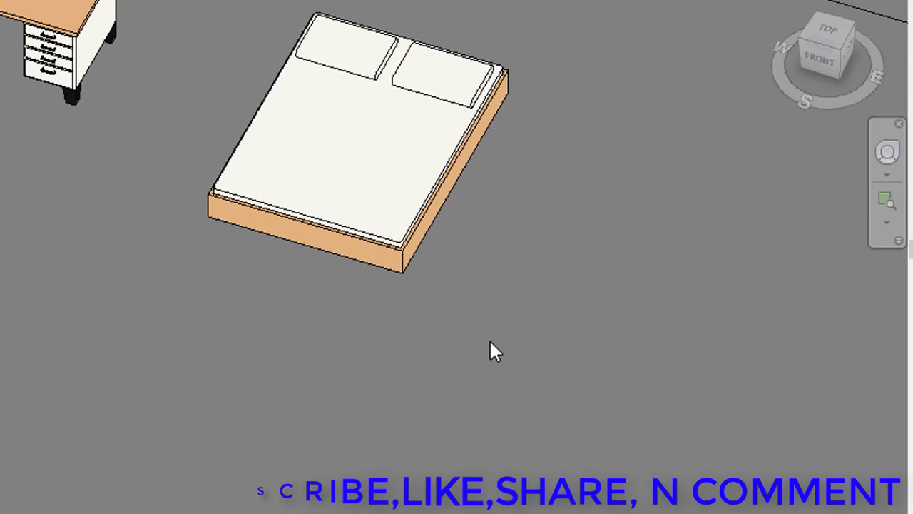
pyautogui.scroll(-4, 496, 349)
pyautogui.moveTo(493, 347); pyautogui.dragTo(442, 326, button='middle')
pyautogui.scroll(3, 399, 282)
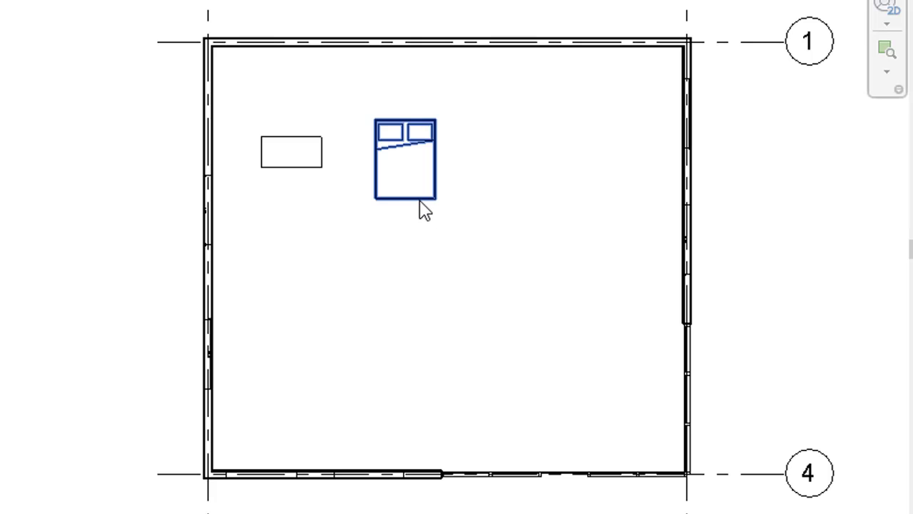
pyautogui.click(420, 203)
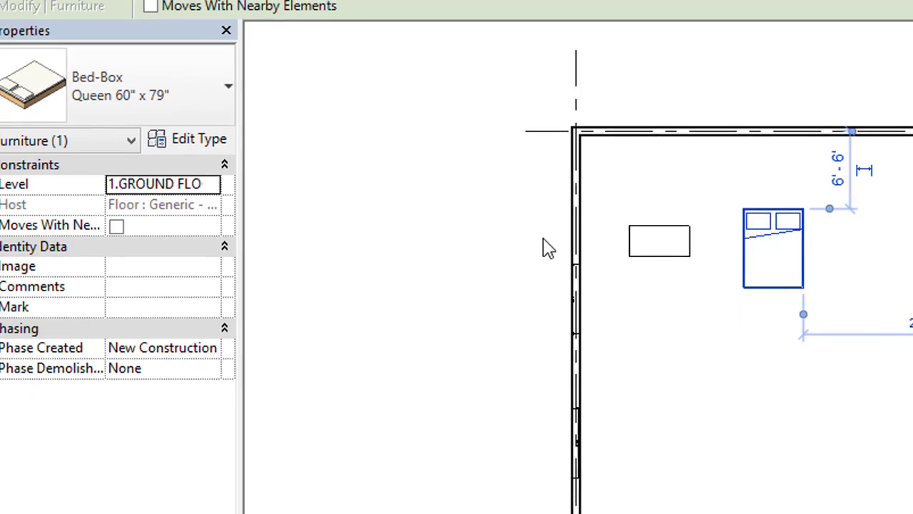
# Set the bed type's Width to 7' 0" and Length to 8' 7", then apply and confirm
pyautogui.click(207, 152)
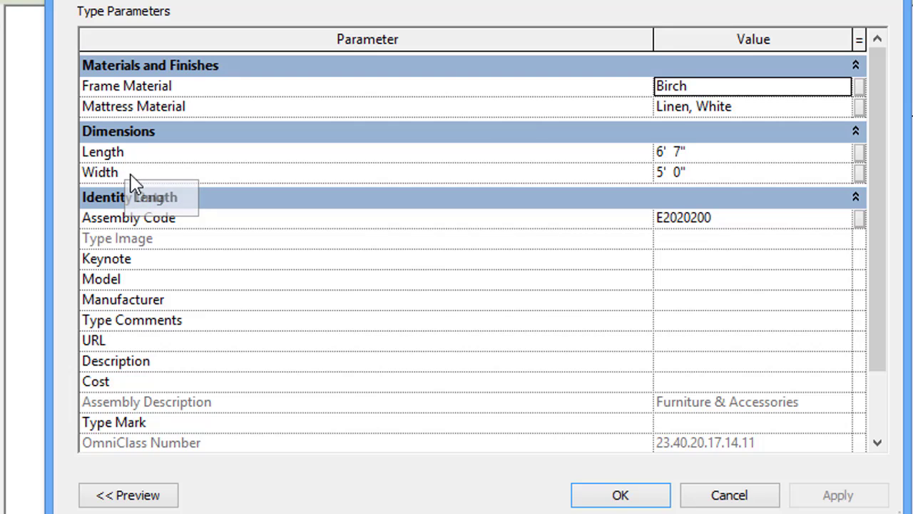
pyautogui.click(665, 178)
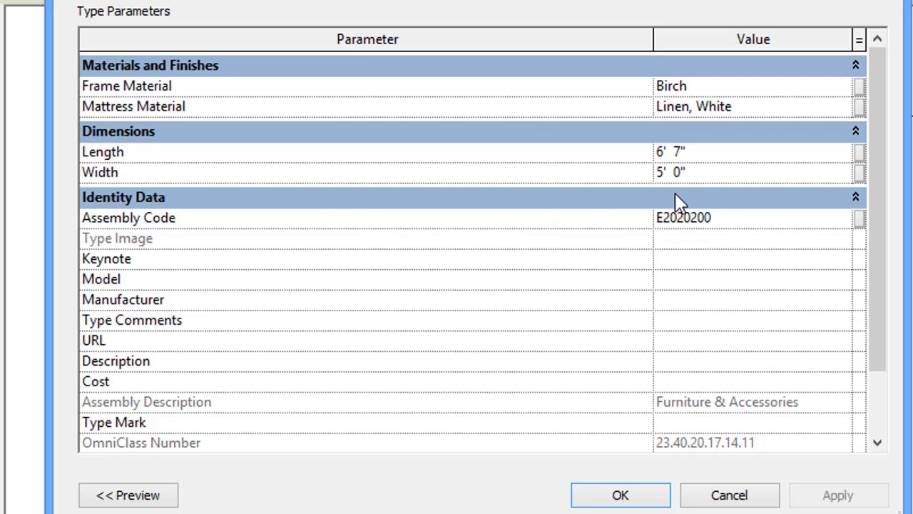
pyautogui.press('BackSpace')
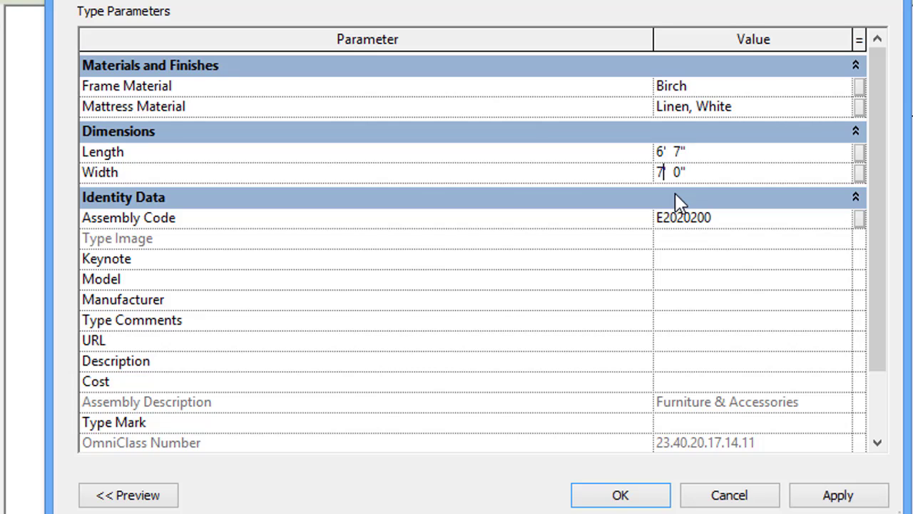
pyautogui.click(664, 152)
pyautogui.press('BackSpace')
pyautogui.write('8')
pyautogui.click(827, 492)
pyautogui.click(618, 499)
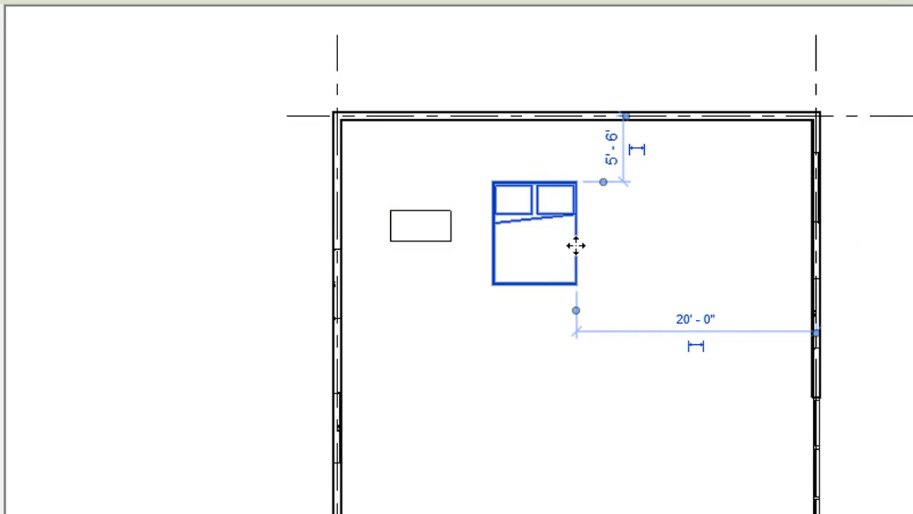
pyautogui.scroll(2, 575, 246)
pyautogui.click(720, 278)
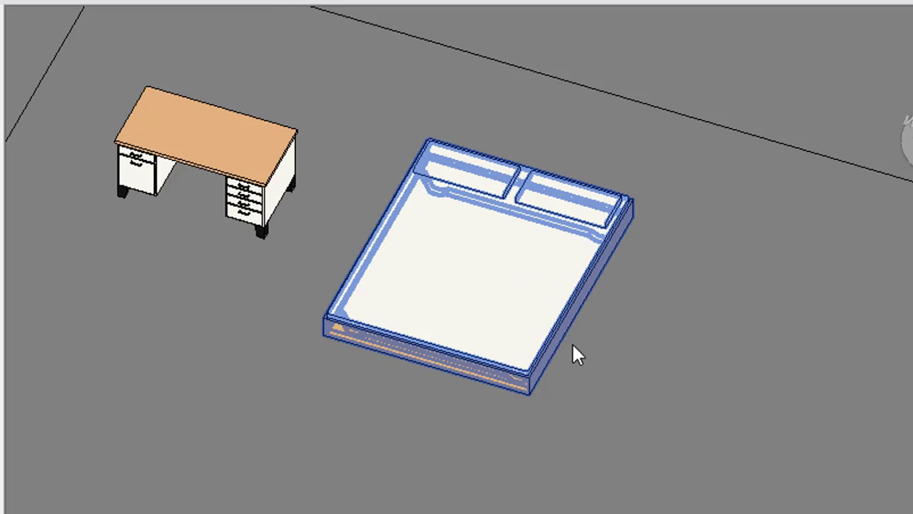
# Place an Entertainment Center 96" x 84" x 30" against the top wall, right of the bed
pyautogui.scroll(-3, 573, 350)
pyautogui.moveTo(628, 383); pyautogui.dragTo(598, 369, button='middle')
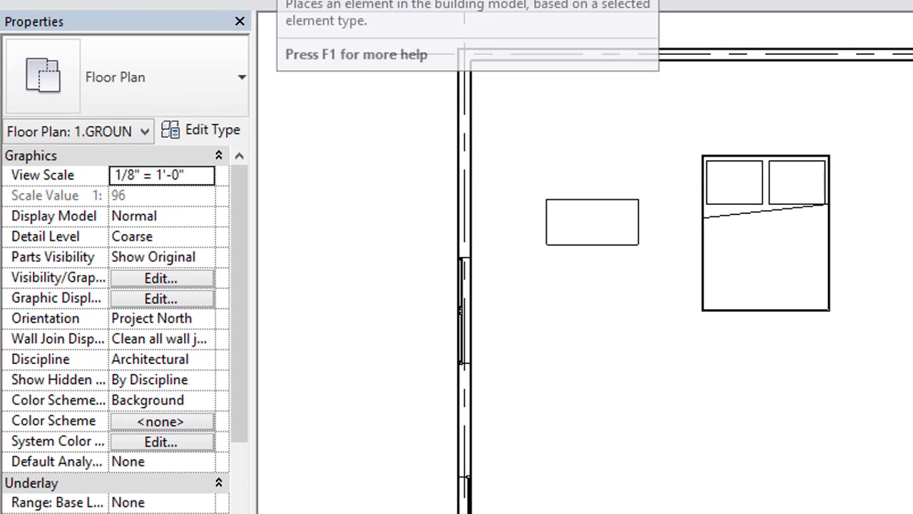
pyautogui.click(114, 26)
pyautogui.click(188, 90)
pyautogui.scroll(-3, 277, 209)
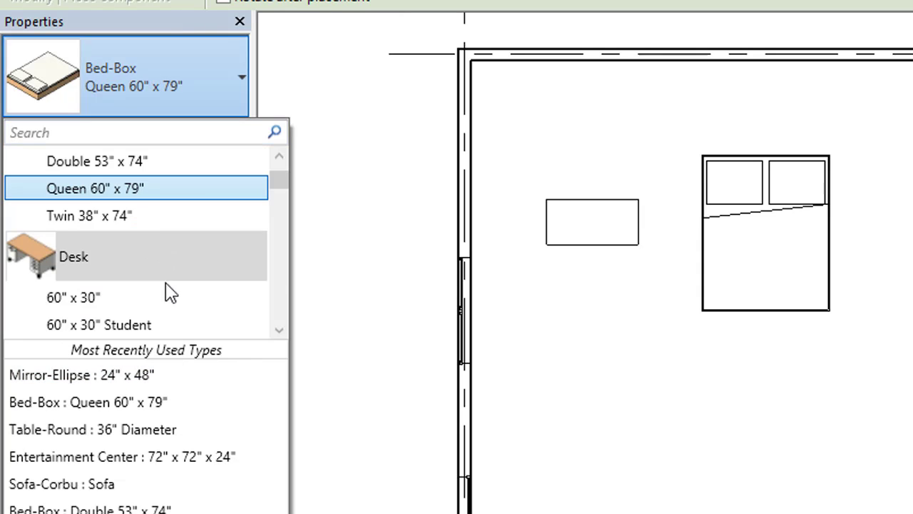
pyautogui.scroll(-2, 204, 249)
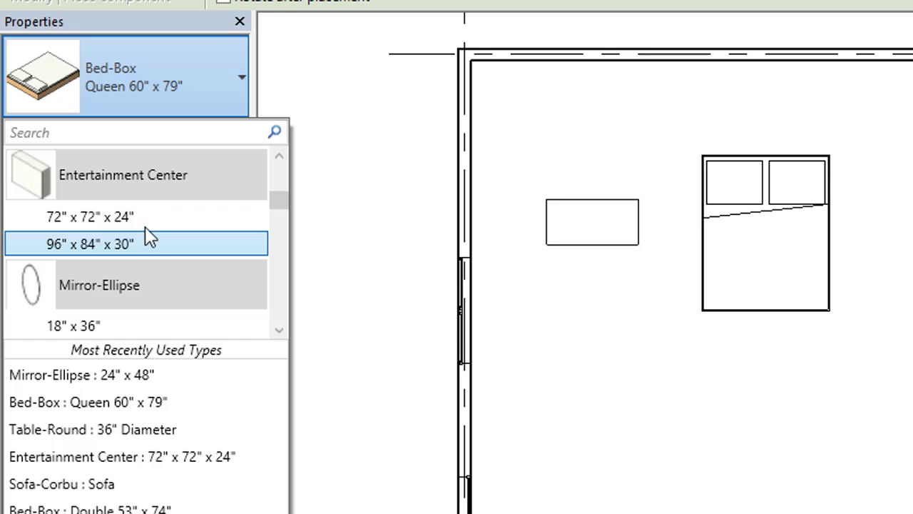
pyautogui.click(152, 244)
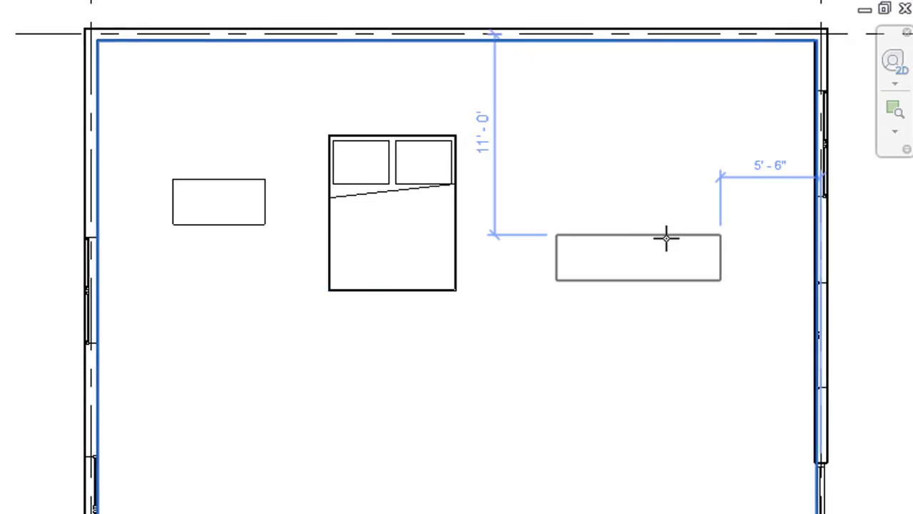
pyautogui.click(485, 151)
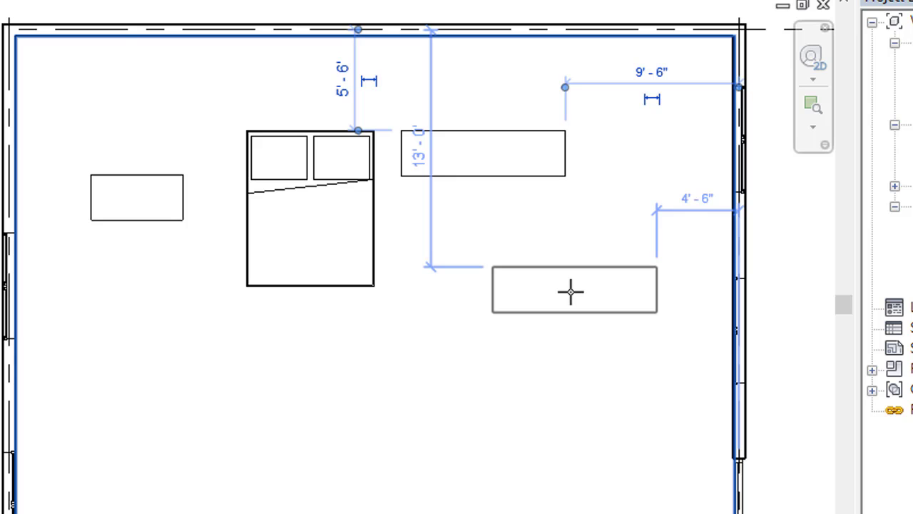
pyautogui.click(202, 71)
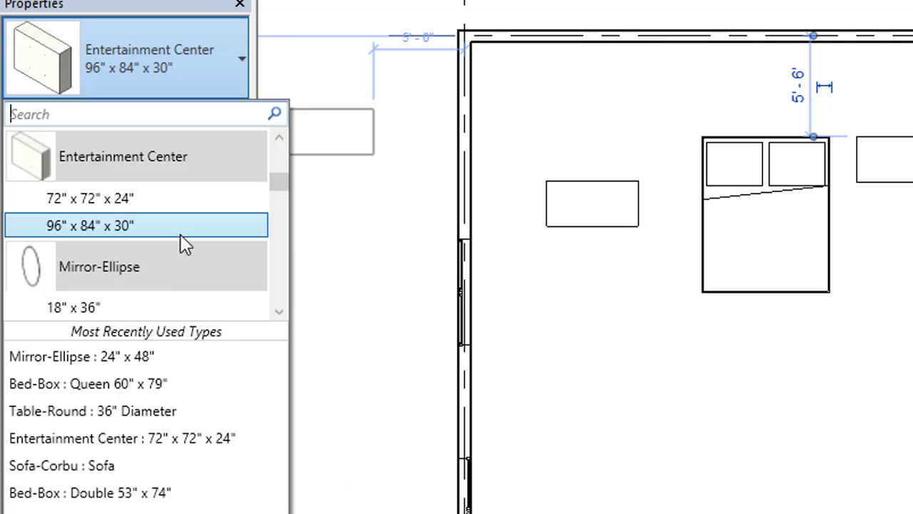
# Select the Mirror-Ellipse 24" x 48" type and cancel placement in the plan view
pyautogui.scroll(-1, 181, 234)
pyautogui.scroll(-2, 181, 236)
pyautogui.scroll(-2, 181, 236)
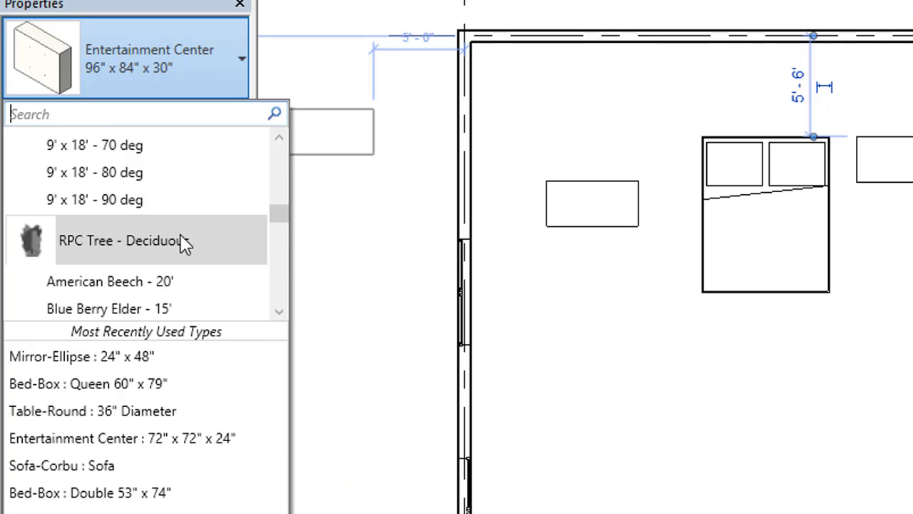
pyautogui.scroll(2, 181, 236)
pyautogui.scroll(2, 180, 236)
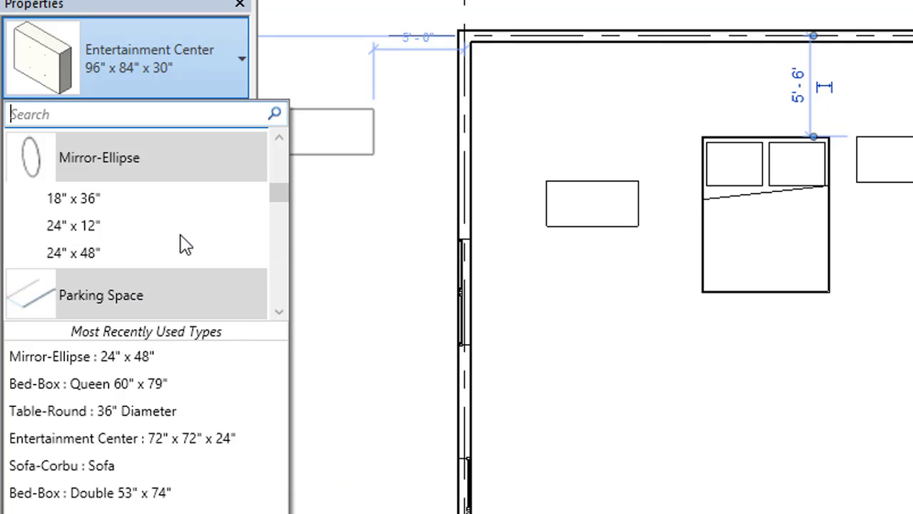
pyautogui.click(128, 255)
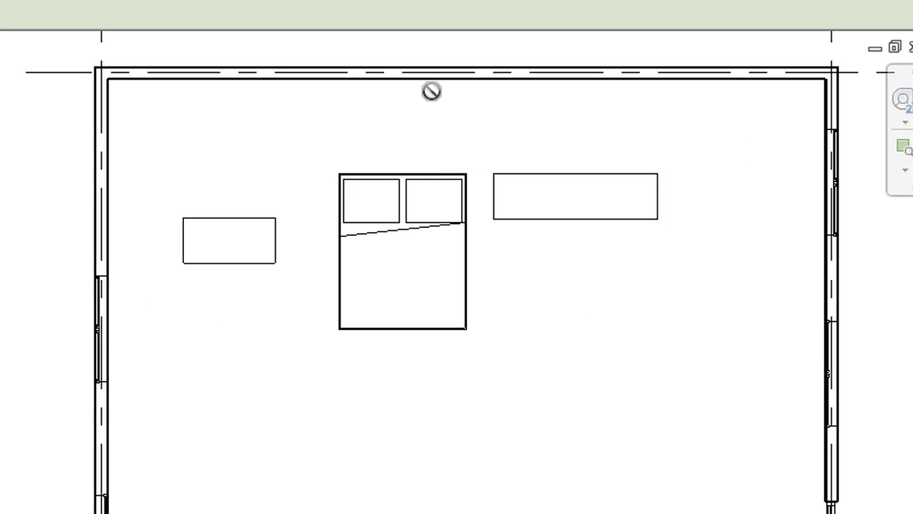
pyautogui.rightClick(518, 113)
pyautogui.click(542, 128)
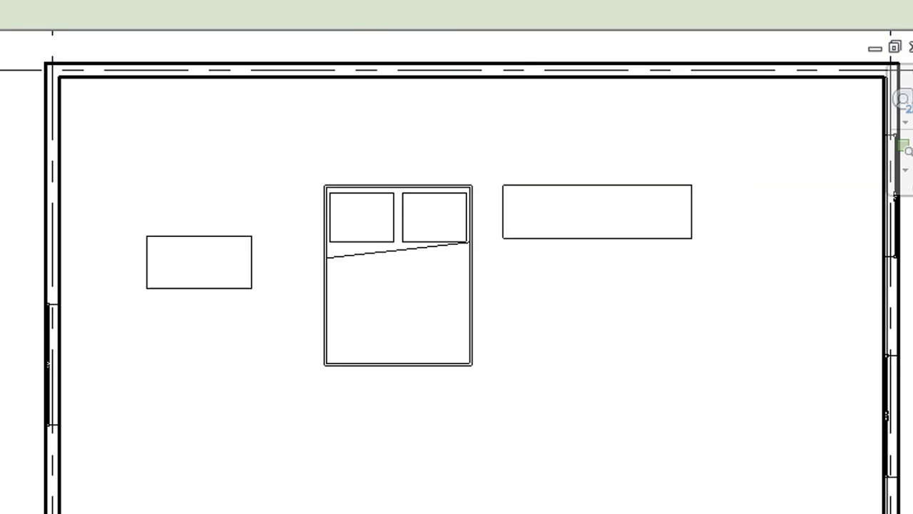
# In the front-facing 3D view, place the mirror on the back wall right of the entertainment center
pyautogui.click(190, 4)
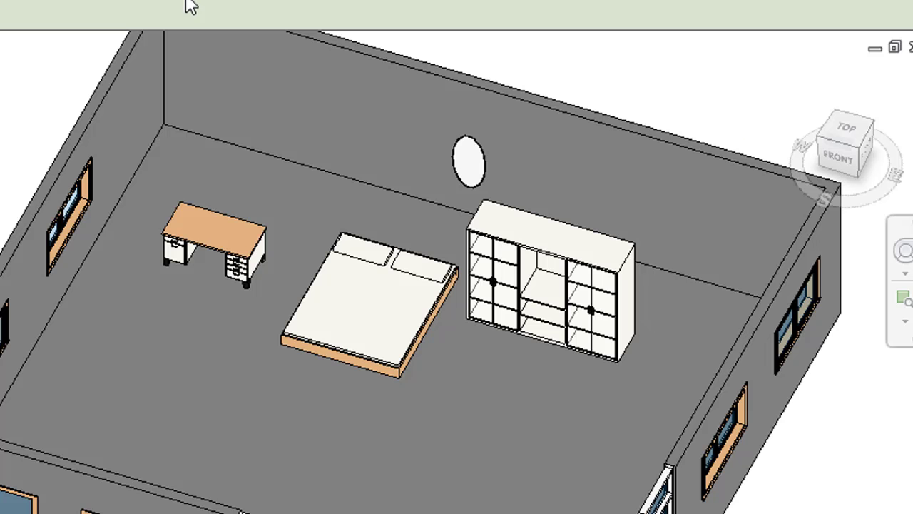
pyautogui.click(860, 158)
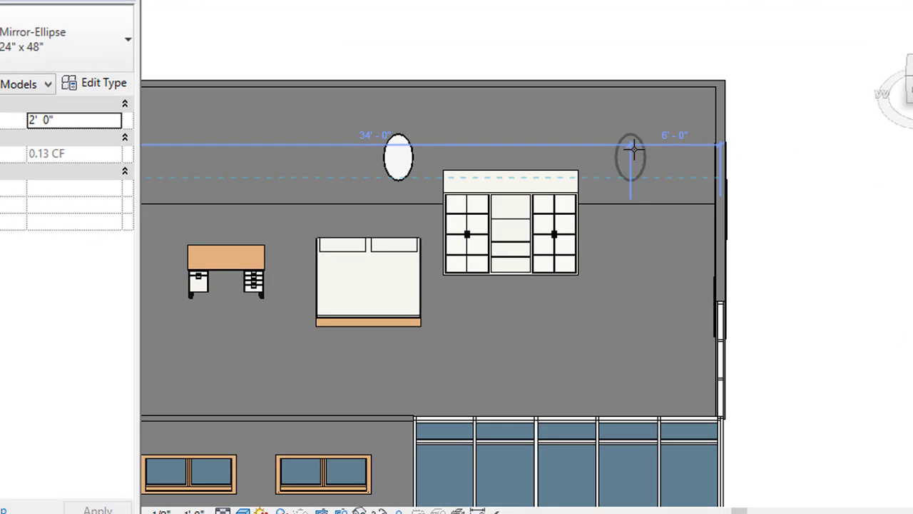
pyautogui.click(635, 150)
pyautogui.rightClick(802, 72)
pyautogui.rightClick(787, 52)
pyautogui.click(837, 64)
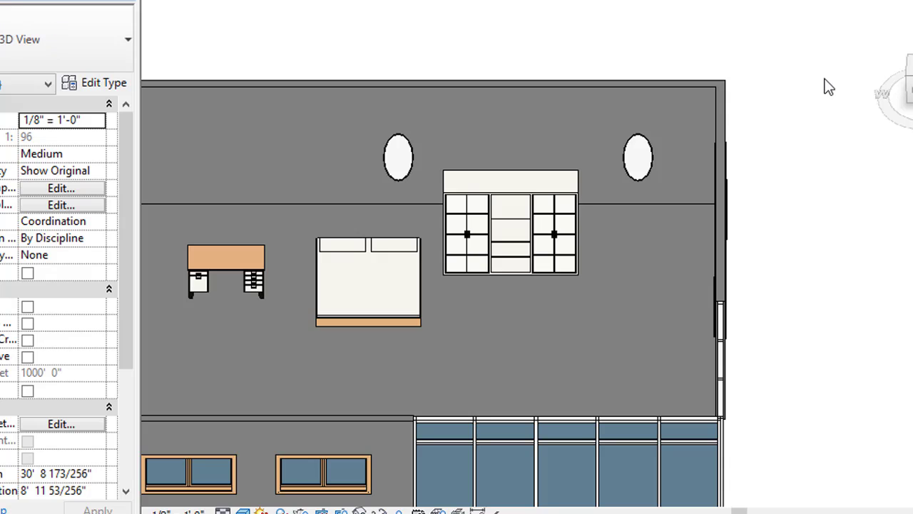
pyautogui.scroll(-1, 831, 195)
pyautogui.moveTo(831, 196); pyautogui.dragTo(897, 198, button='middle')
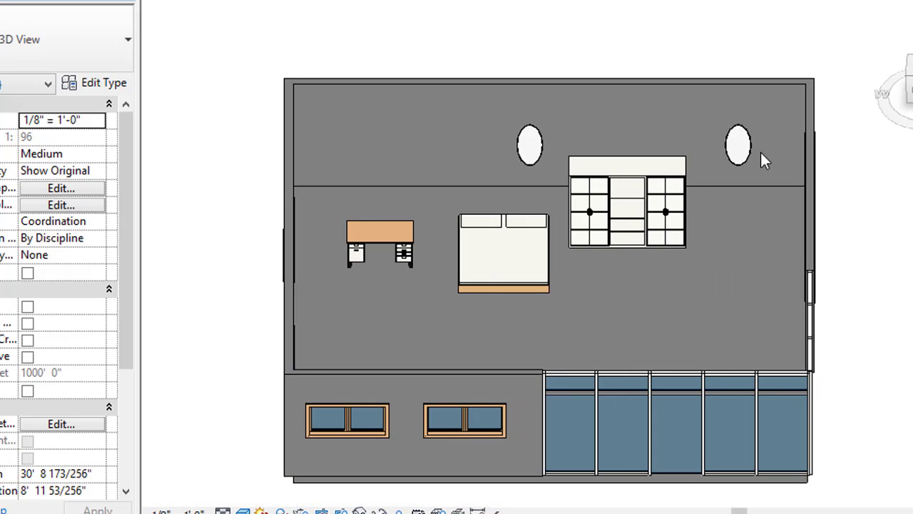
# Select the right mirror and orbit the 3D view from Front to a raised front-top oblique angle
pyautogui.click(720, 142)
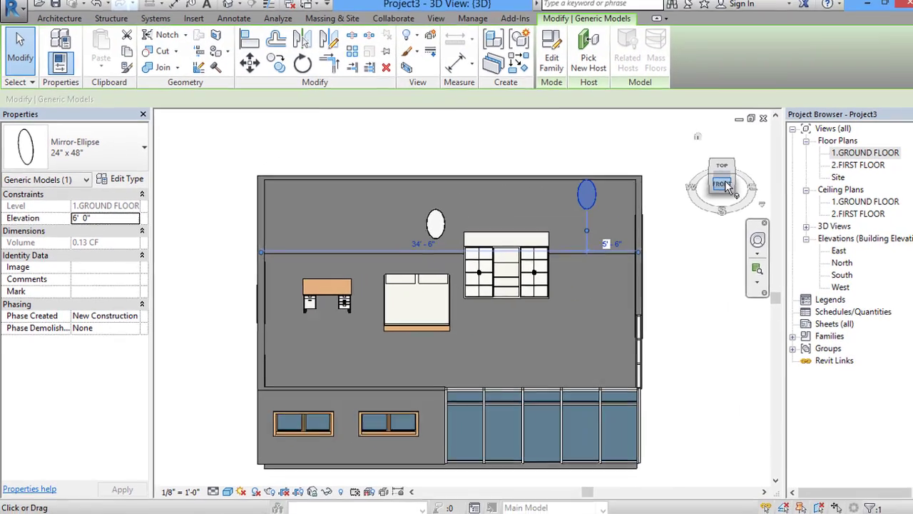
pyautogui.click(716, 168)
pyautogui.moveTo(715, 158); pyautogui.dragTo(663, 157)
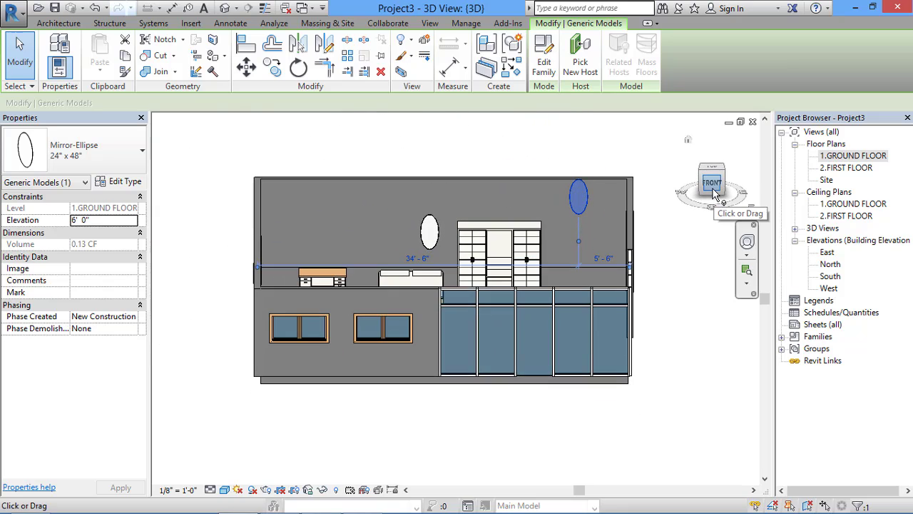
pyautogui.moveTo(713, 184); pyautogui.dragTo(696, 223)
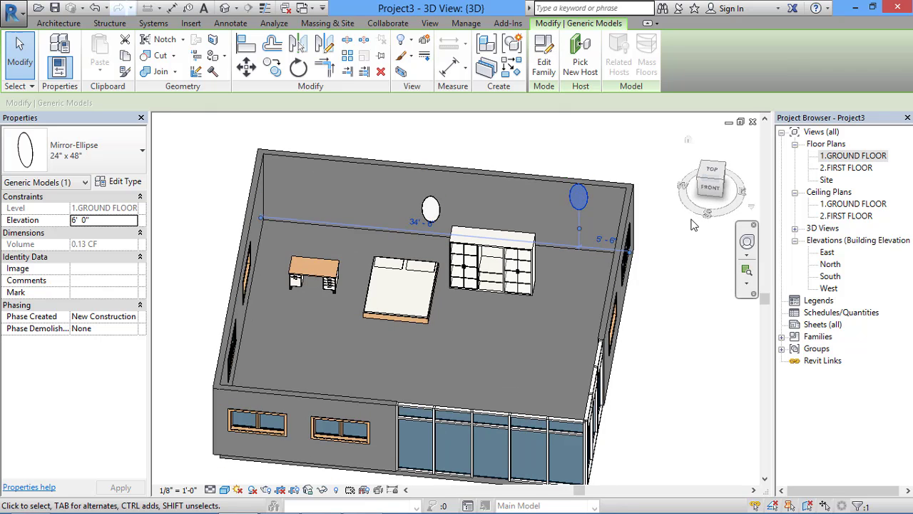